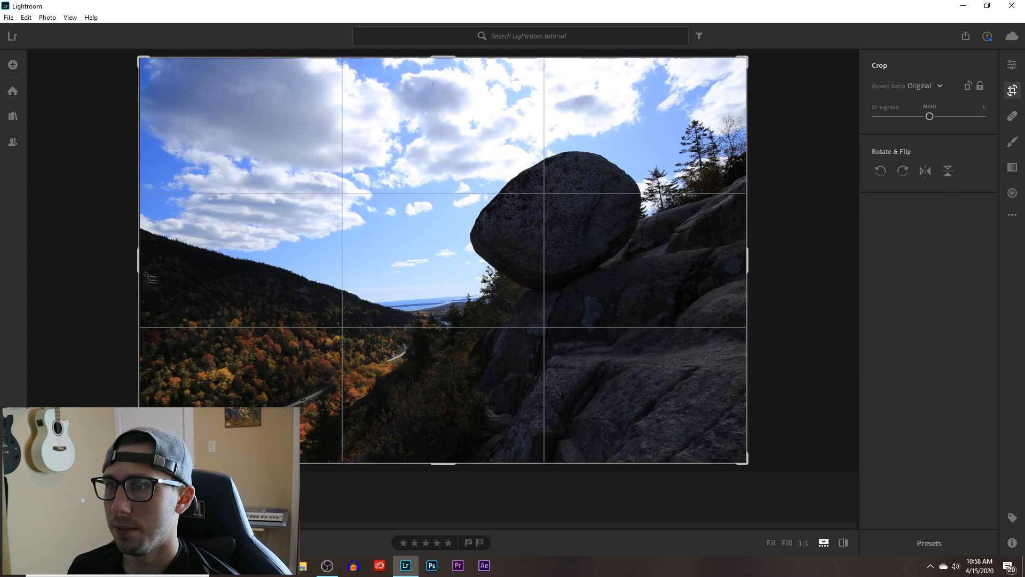
# Crop the photo inward from all four sides with a custom aspect ratio and try to straighten it automatically.
pyautogui.moveTo(140, 266); pyautogui.dragTo(164, 267)
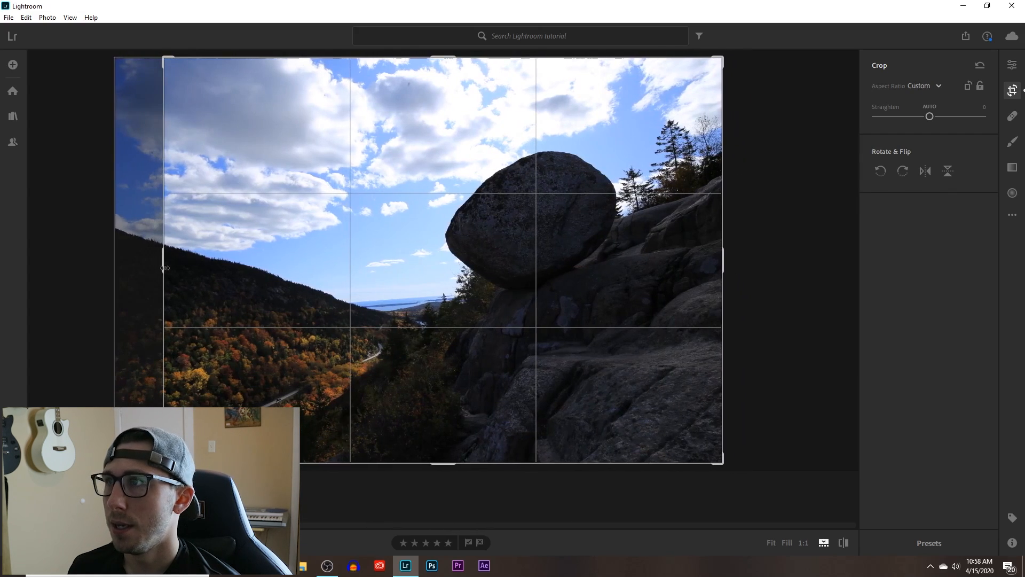
pyautogui.moveTo(438, 58); pyautogui.dragTo(436, 74)
pyautogui.moveTo(715, 440); pyautogui.dragTo(701, 422)
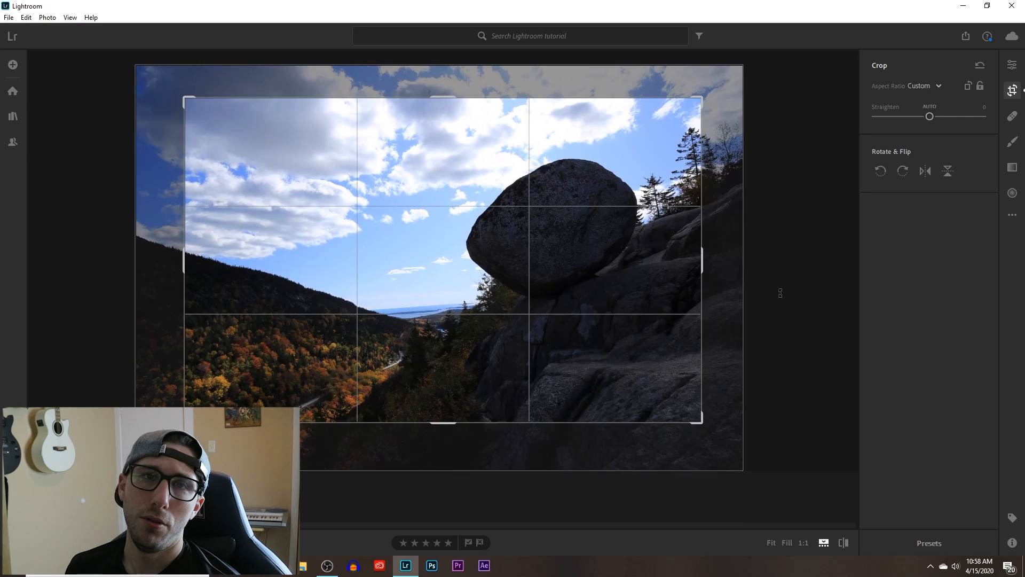
pyautogui.click(935, 109)
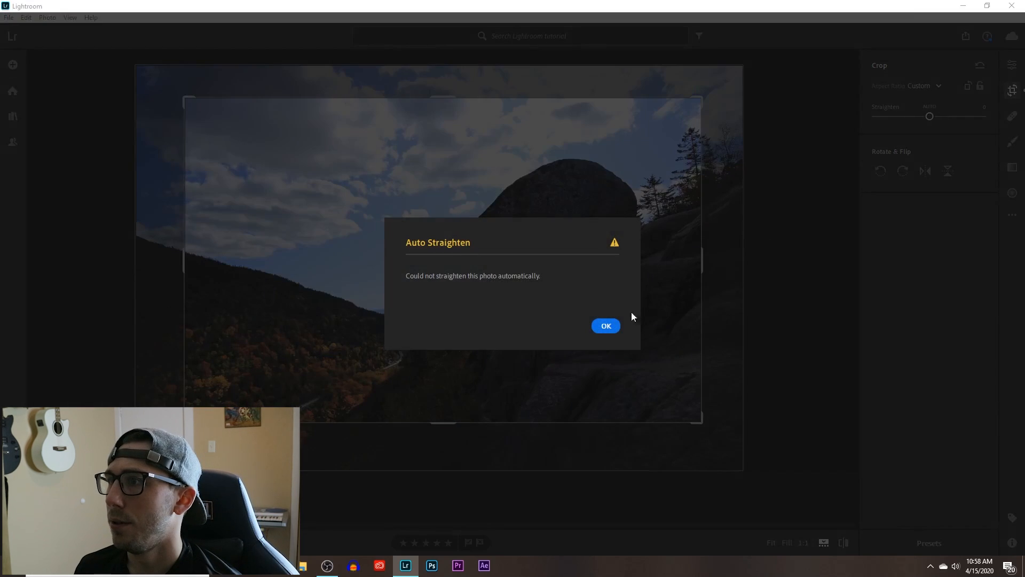
pyautogui.click(606, 326)
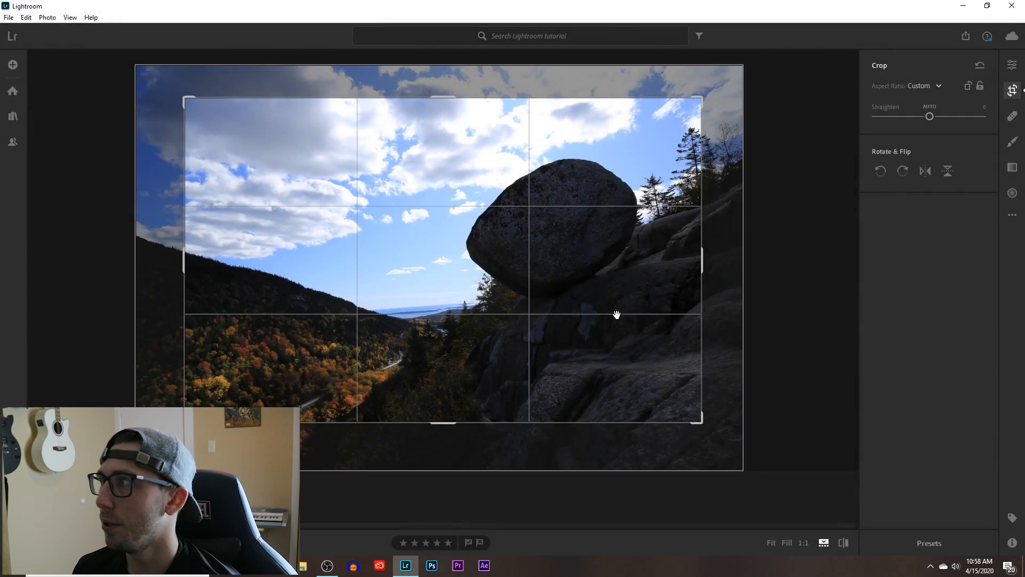
# Raise the photo's Exposure to +0.61 and lower its Contrast to -15.
pyautogui.click(1013, 65)
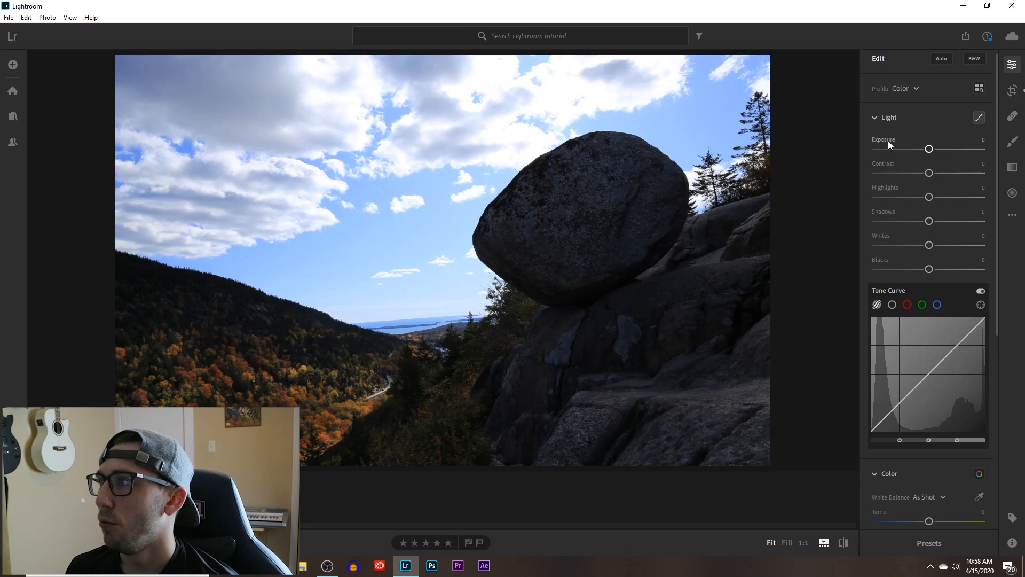
pyautogui.moveTo(889, 140)
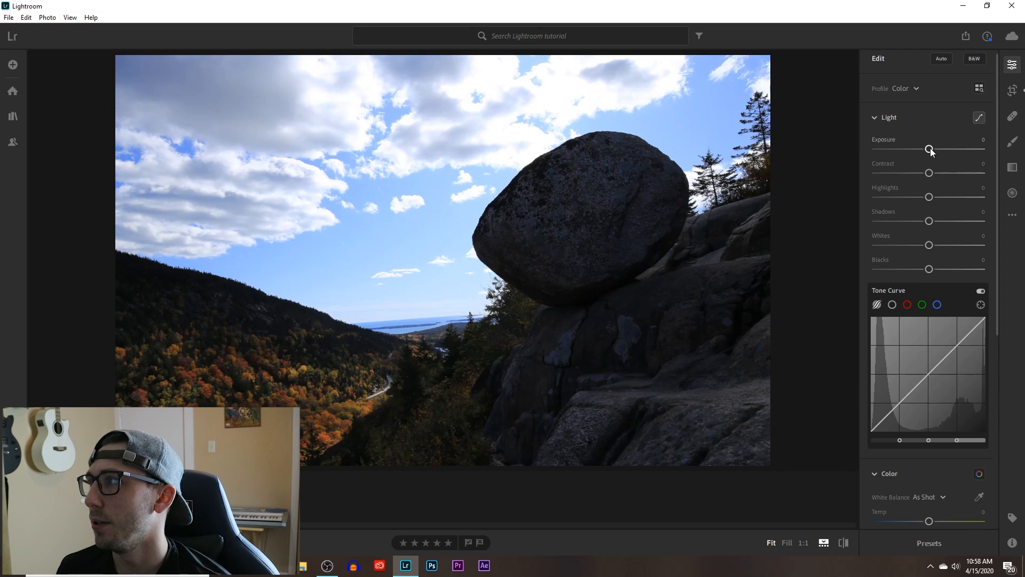
pyautogui.moveTo(930, 150)
pyautogui.mouseDown()
pyautogui.moveTo(954, 146)
pyautogui.moveTo(910, 150)
pyautogui.moveTo(934, 142)
pyautogui.mouseUp()
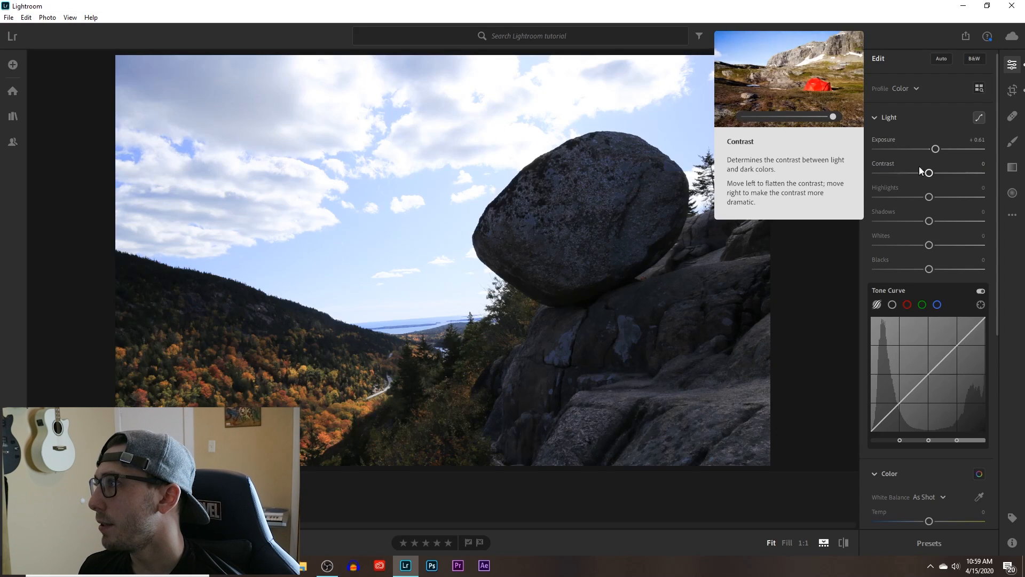
pyautogui.moveTo(930, 173)
pyautogui.mouseDown()
pyautogui.moveTo(960, 168)
pyautogui.moveTo(916, 173)
pyautogui.mouseUp()
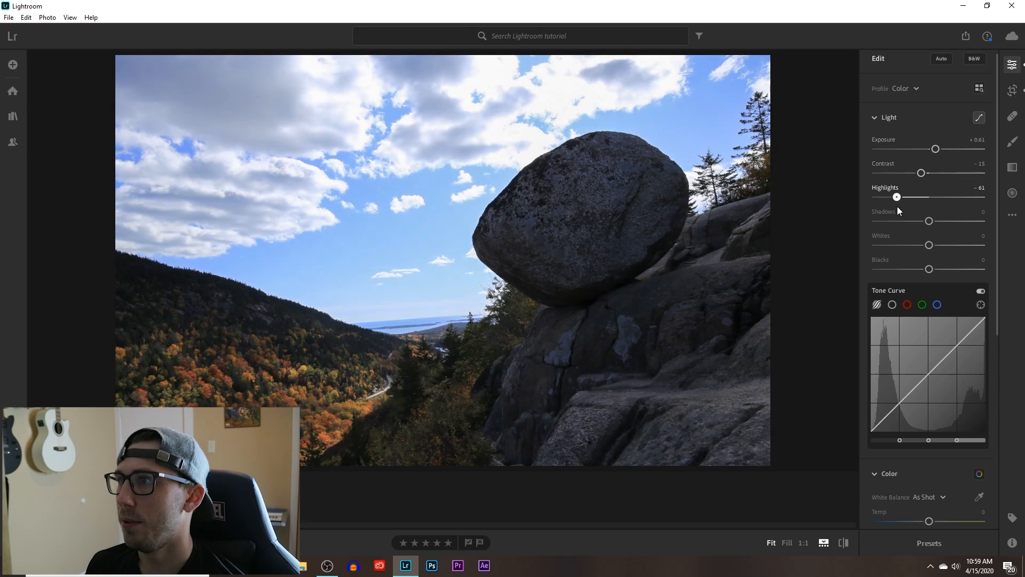
# Balance the photo's tones with Highlights at -58, Shadows at +22, Whites at -49 and Blacks at -17.
pyautogui.moveTo(898, 207); pyautogui.dragTo(900, 206)
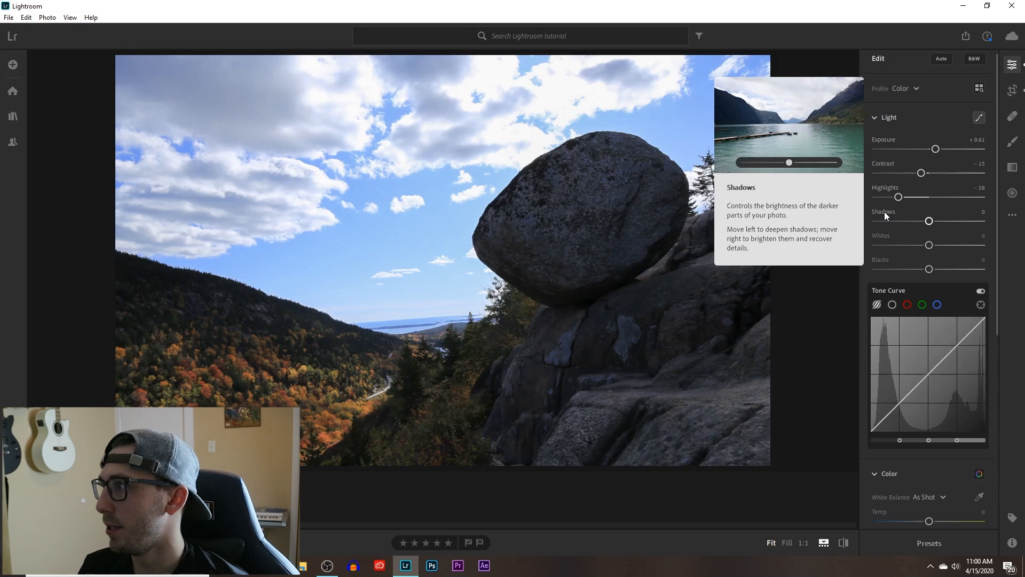
pyautogui.moveTo(937, 219); pyautogui.dragTo(942, 215)
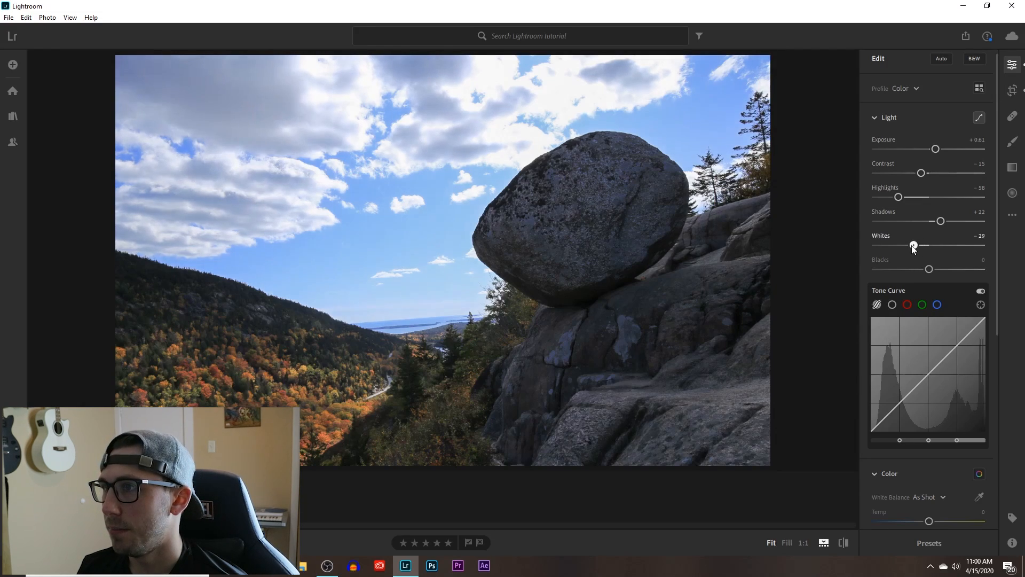
pyautogui.moveTo(913, 245); pyautogui.dragTo(907, 246)
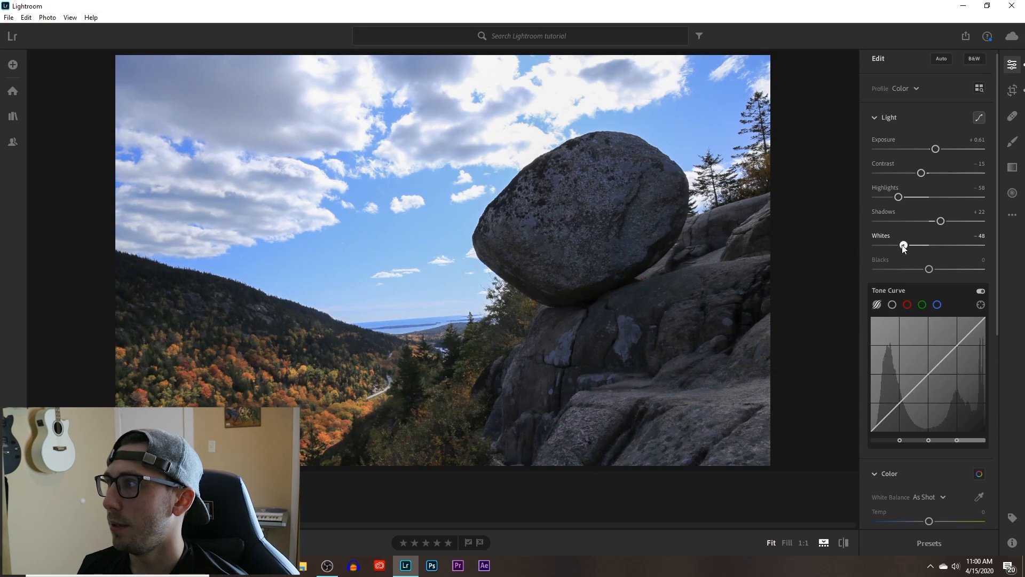
pyautogui.moveTo(903, 248); pyautogui.dragTo(903, 247)
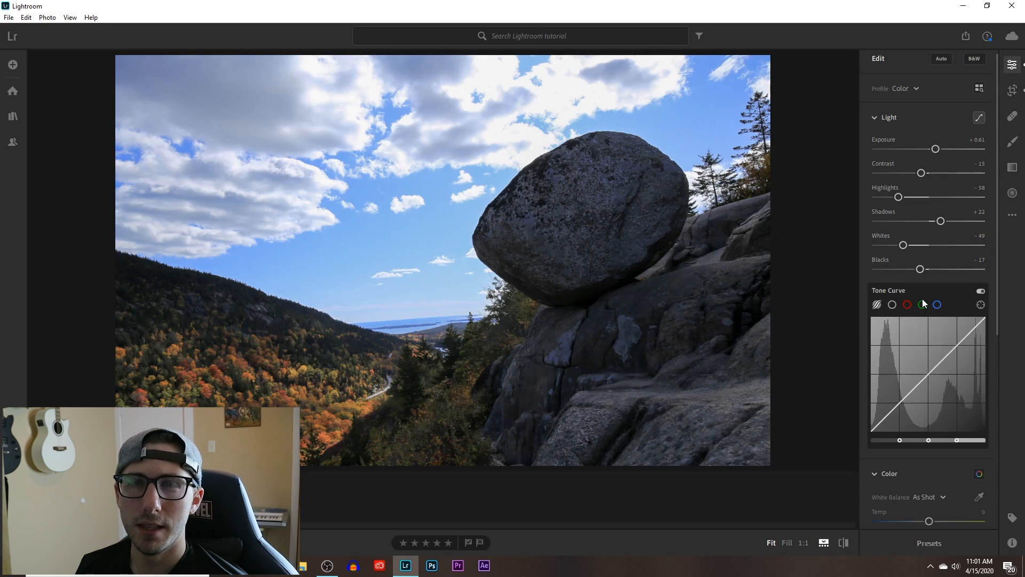
# Warm the photo's white balance by setting Temp to +18.
pyautogui.scroll(-5, 922, 299)
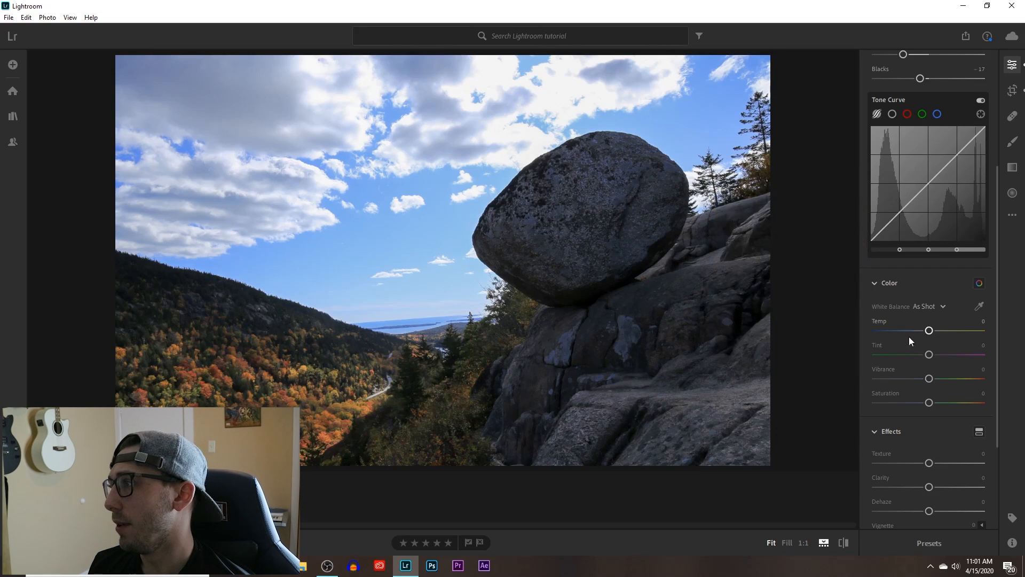
pyautogui.moveTo(930, 332)
pyautogui.mouseDown()
pyautogui.moveTo(940, 331)
pyautogui.moveTo(914, 340)
pyautogui.moveTo(941, 333)
pyautogui.mouseUp()
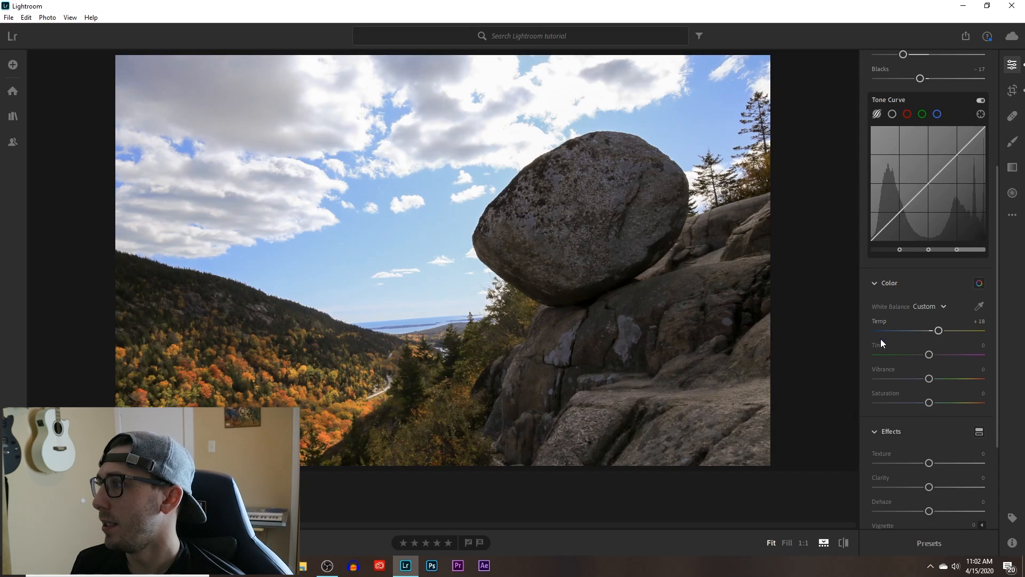
# Try a greener Tint of -16 on the photo and reset it to 0.
pyautogui.moveTo(876, 341)
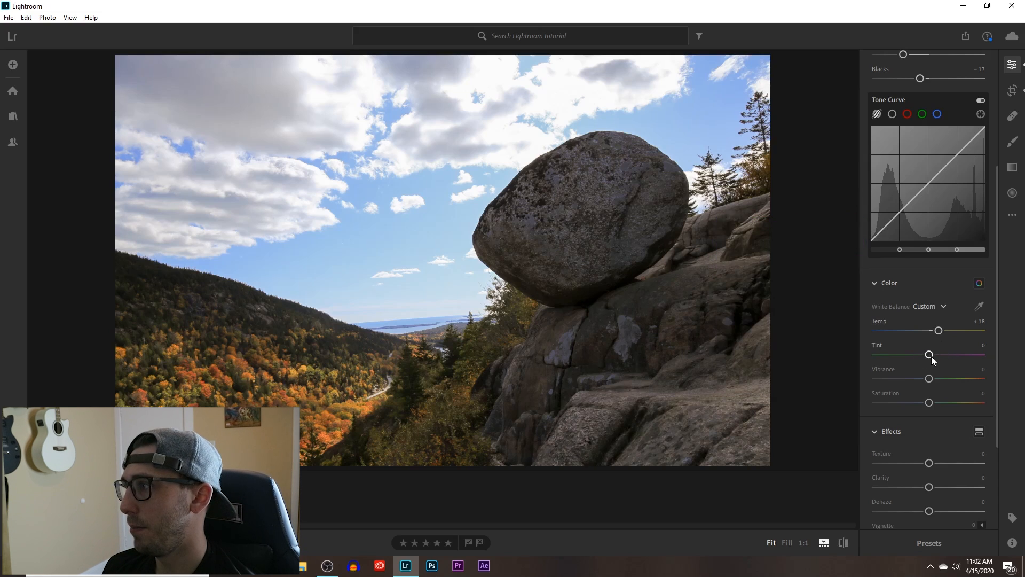
pyautogui.moveTo(929, 356)
pyautogui.mouseDown()
pyautogui.moveTo(947, 353)
pyautogui.moveTo(929, 356)
pyautogui.mouseUp()
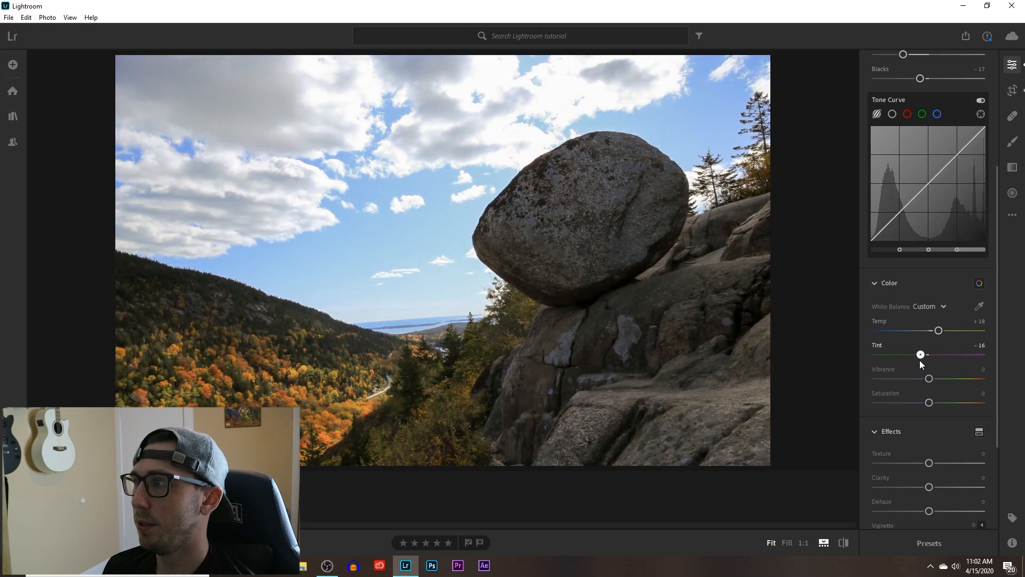
pyautogui.doubleClick(877, 344)
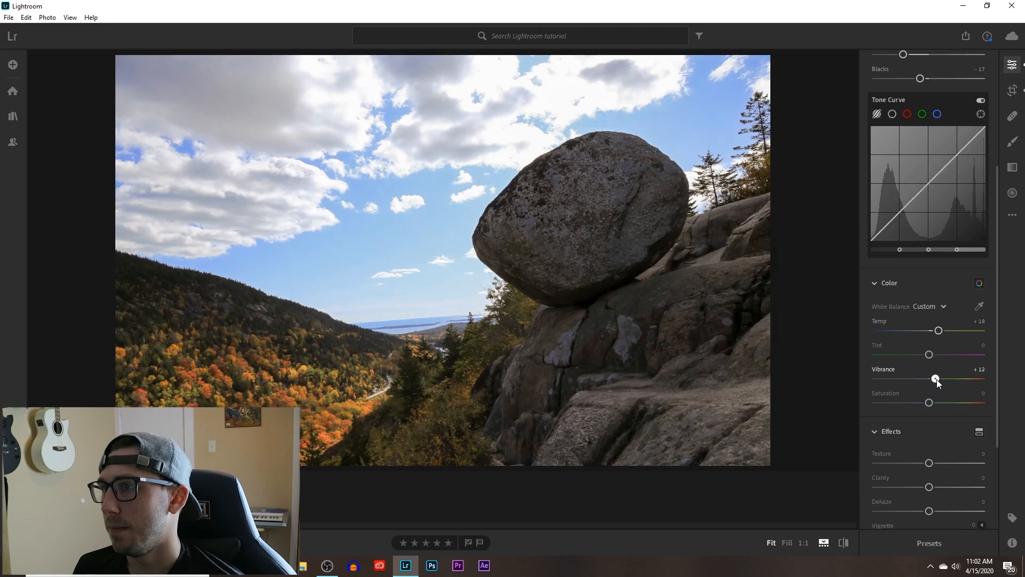
# Strengthen the photo's colors by setting Vibrance to +8 and Saturation to +17, testing both sliders at stronger and weaker values.
pyautogui.moveTo(937, 379); pyautogui.dragTo(953, 381)
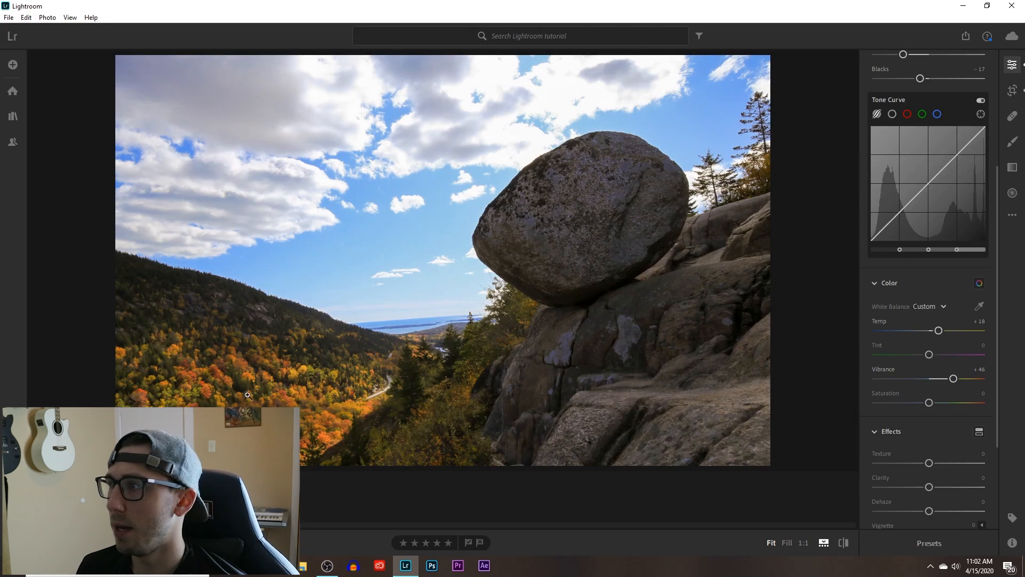
pyautogui.moveTo(951, 378); pyautogui.dragTo(915, 380)
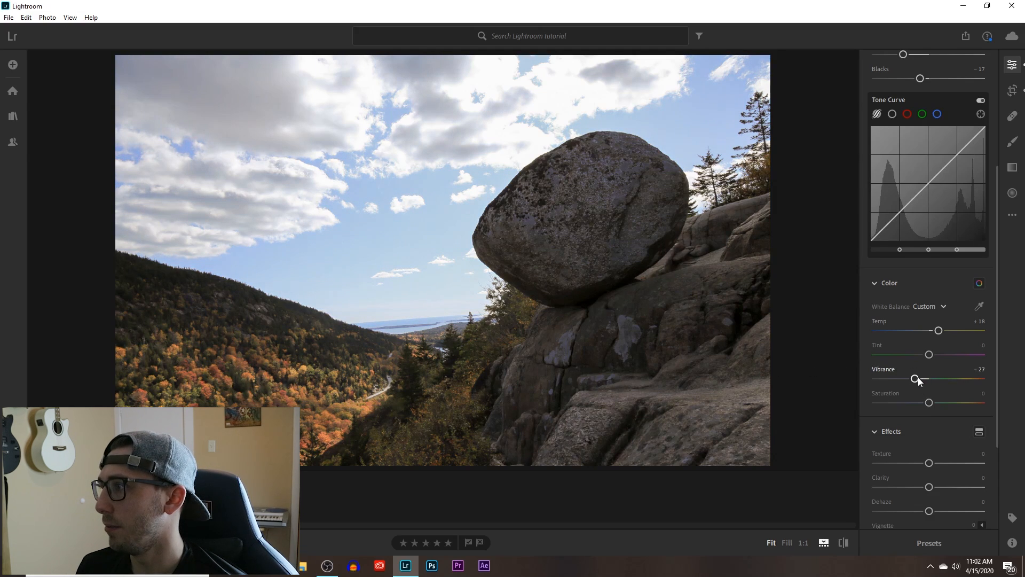
pyautogui.moveTo(916, 378); pyautogui.dragTo(928, 378)
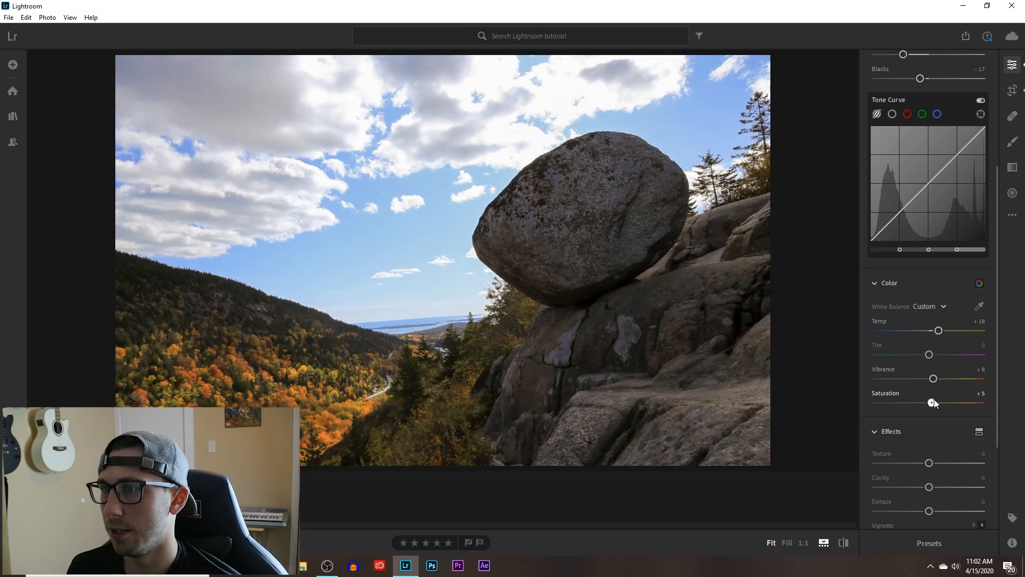
pyautogui.moveTo(931, 404); pyautogui.dragTo(940, 402)
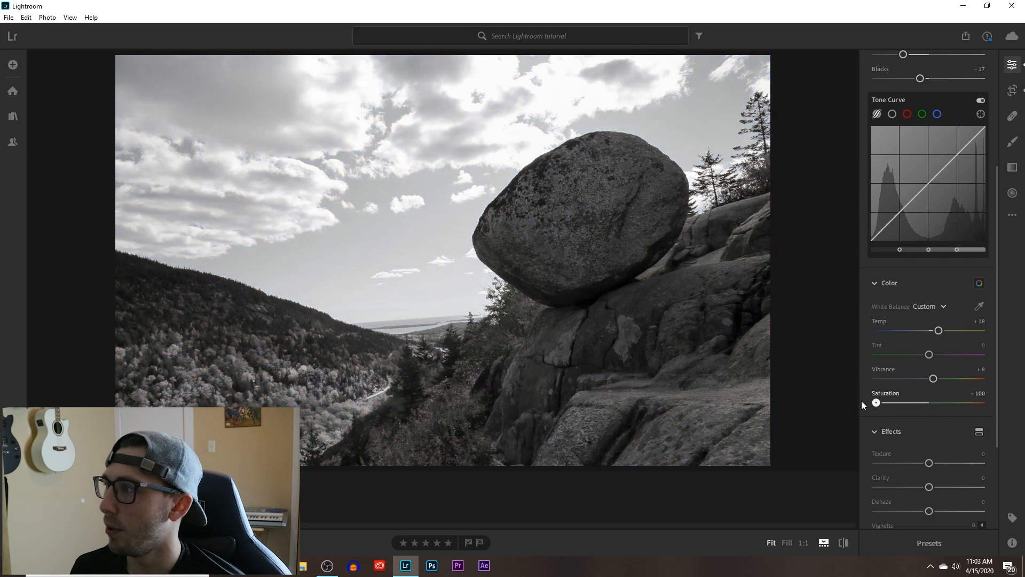
pyautogui.moveTo(861, 400); pyautogui.dragTo(940, 404)
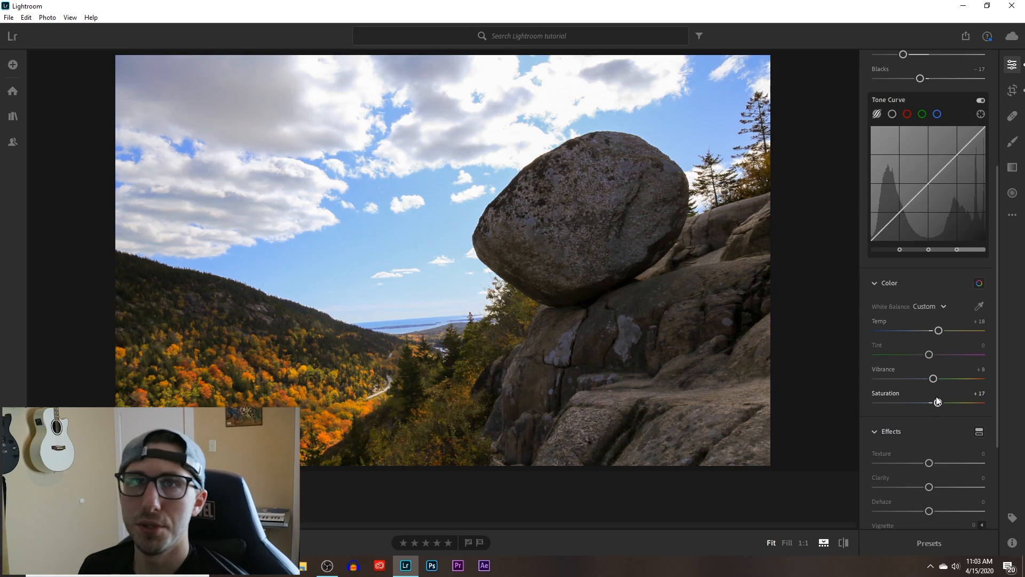
# Try the Grain effect at 100 and 32 on the photo and return it to 0.
pyautogui.scroll(-2, 929, 414)
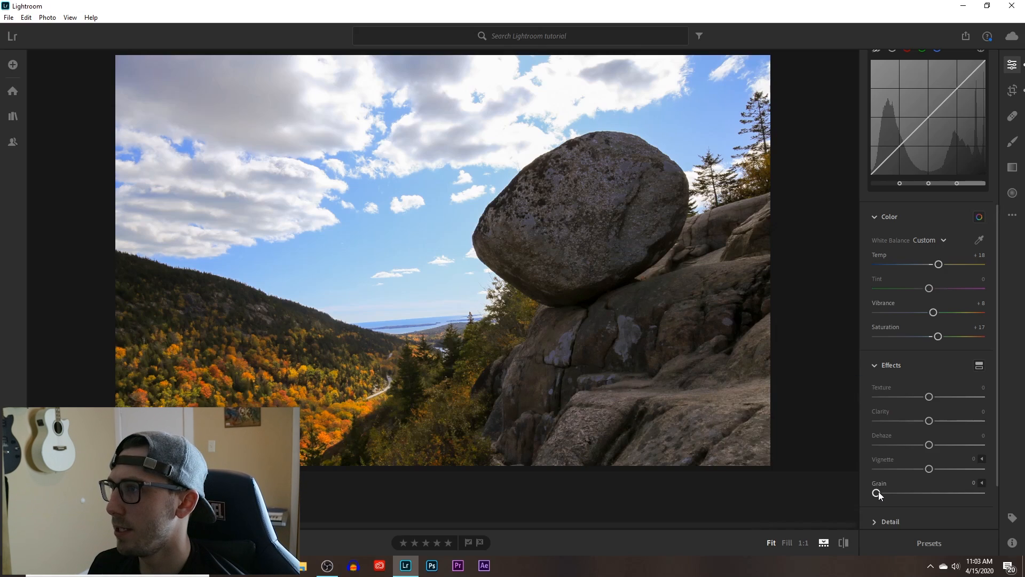
pyautogui.moveTo(877, 493); pyautogui.dragTo(981, 492)
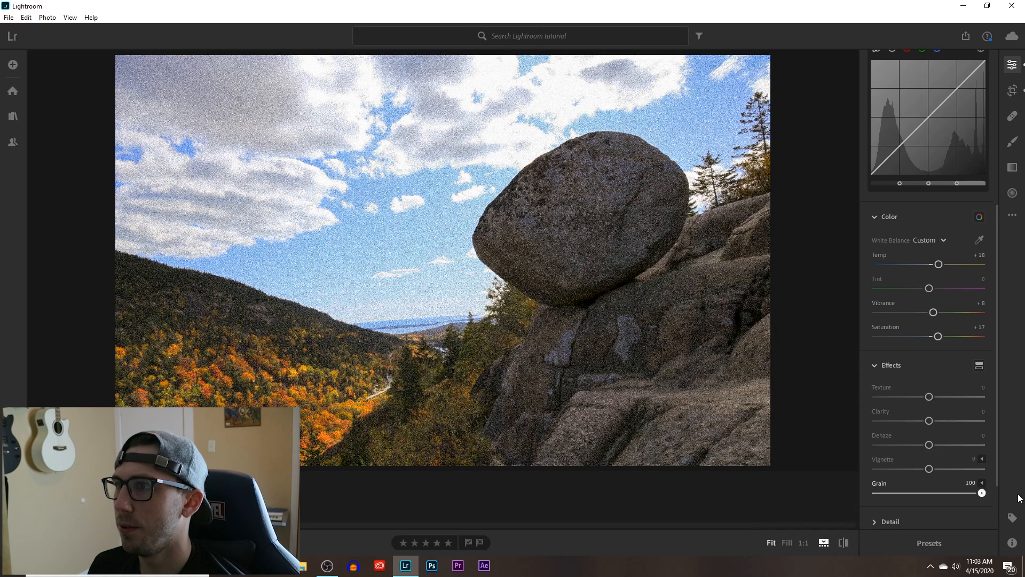
pyautogui.click(911, 491)
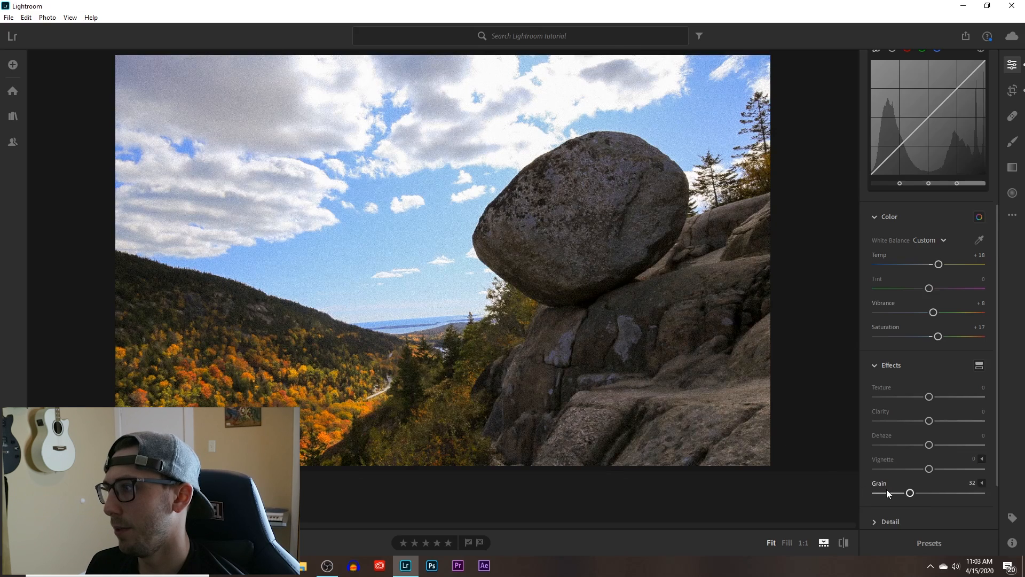
pyautogui.moveTo(910, 493); pyautogui.dragTo(869, 496)
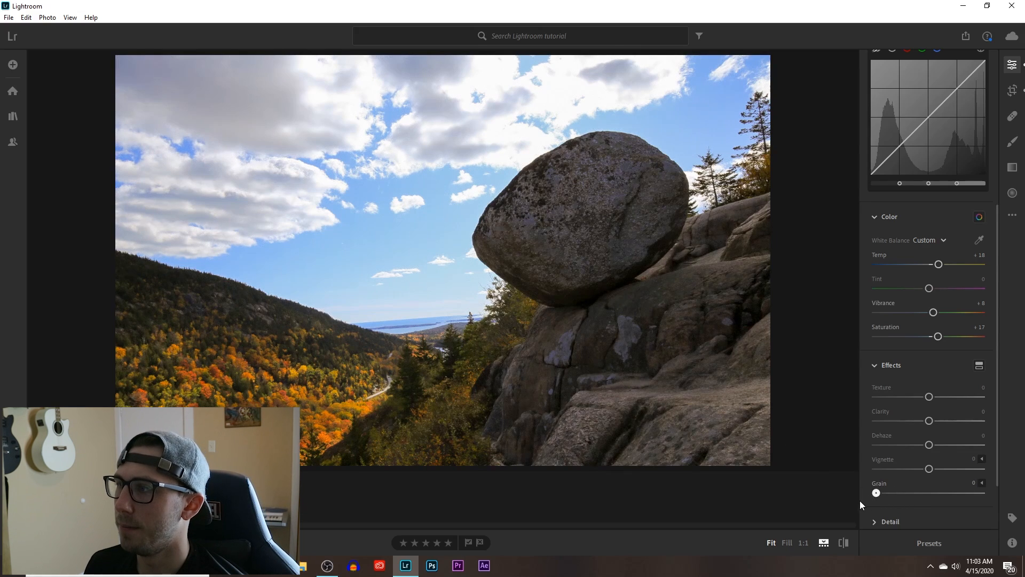
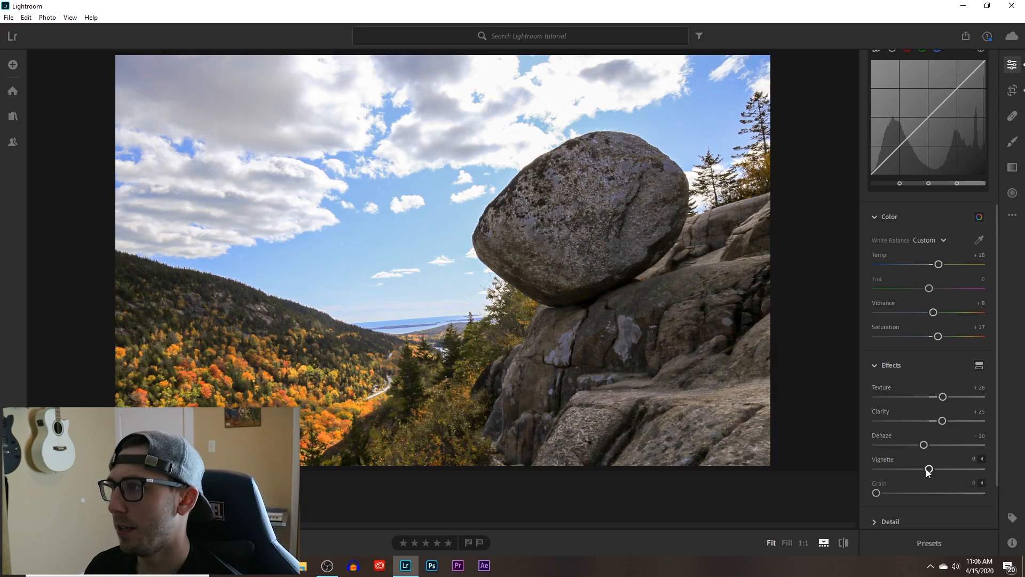
# Darken the edges of the boulder photo by setting the Vignette effect to -38.
pyautogui.moveTo(929, 471)
pyautogui.mouseDown()
pyautogui.moveTo(857, 481)
pyautogui.moveTo(970, 468)
pyautogui.moveTo(909, 470)
pyautogui.mouseUp()
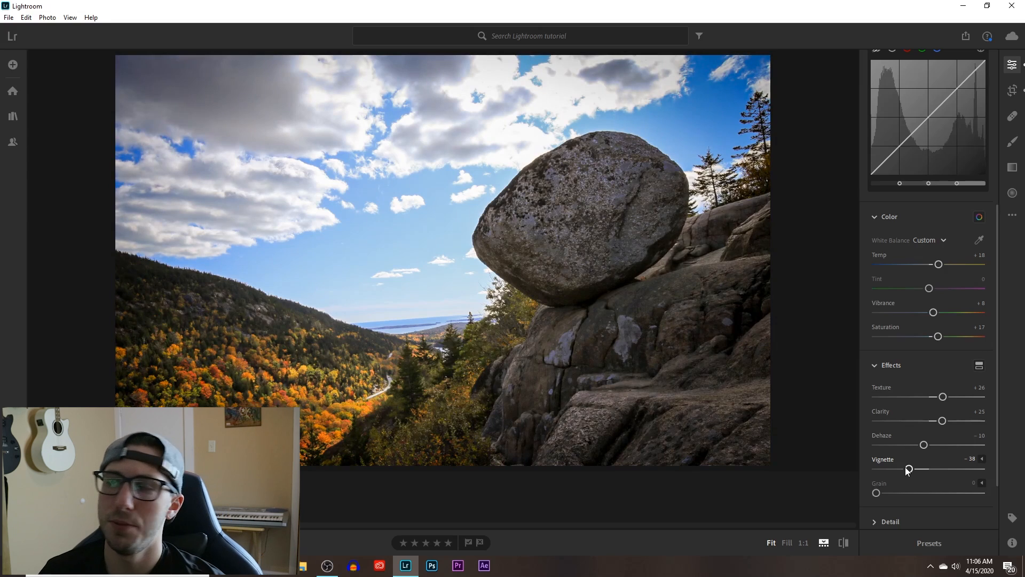
pyautogui.scroll(-3, 908, 470)
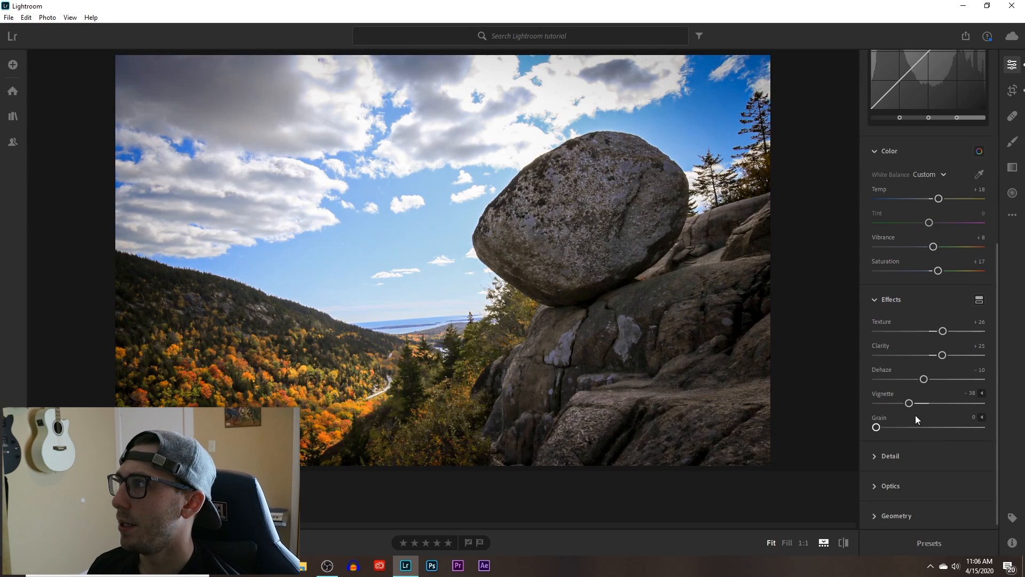
# Crop the photo tighter around the boulder, reposition it to include more of the valley road, and inspect the road at 1:1.
pyautogui.click(1014, 92)
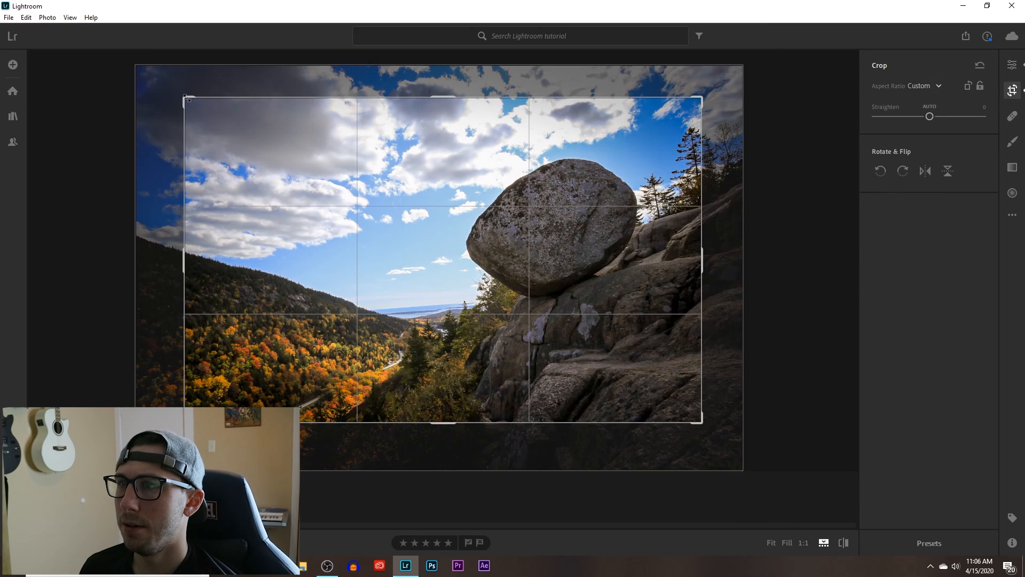
pyautogui.moveTo(187, 99); pyautogui.dragTo(209, 105)
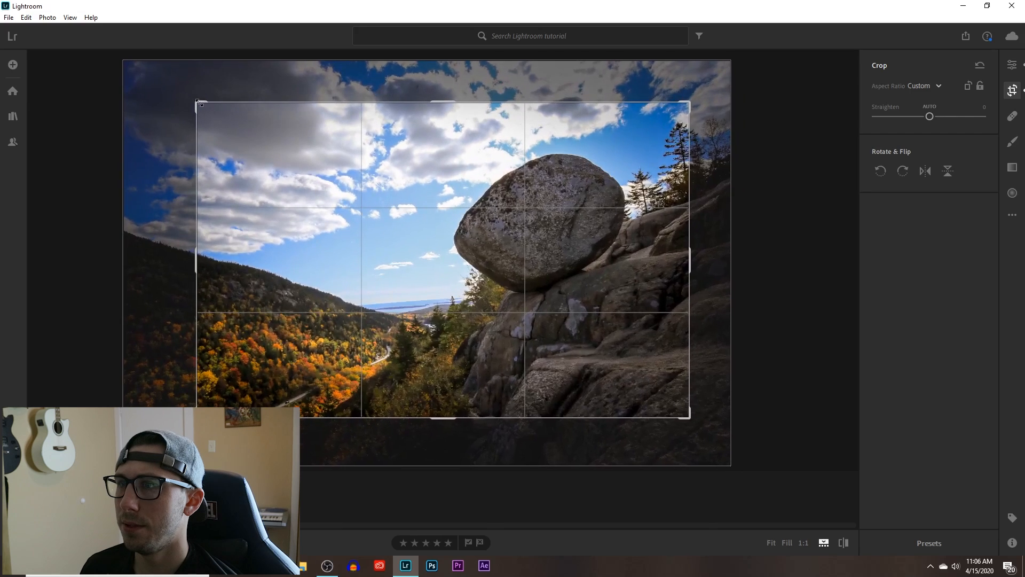
pyautogui.moveTo(363, 245); pyautogui.dragTo(351, 235)
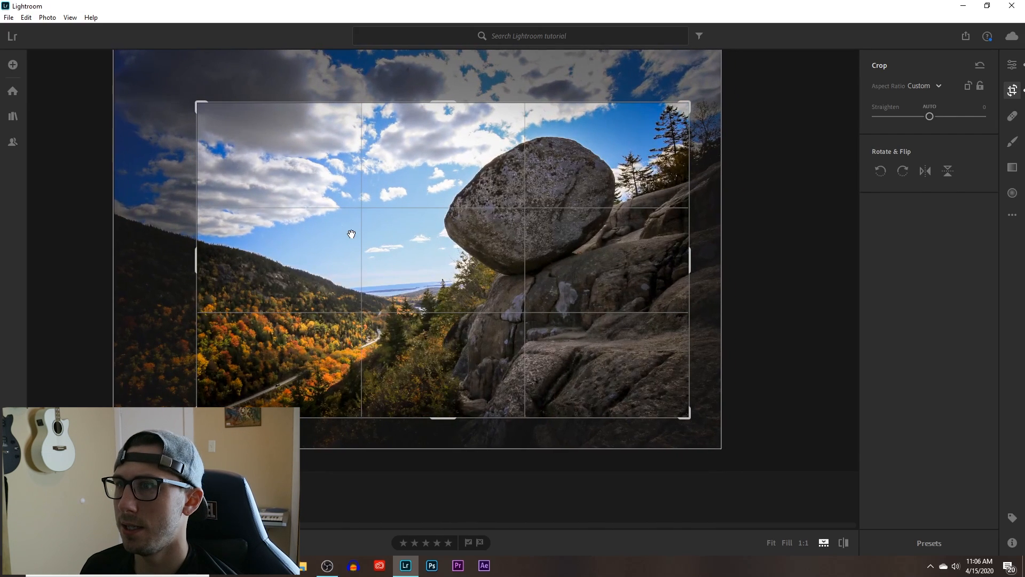
pyautogui.moveTo(490, 279); pyautogui.dragTo(494, 276)
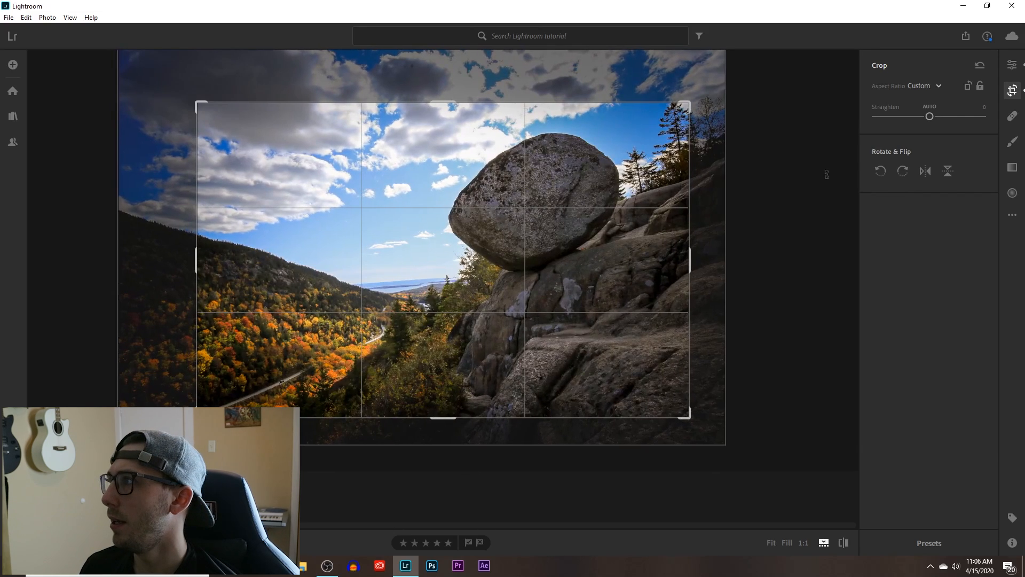
pyautogui.click(1013, 92)
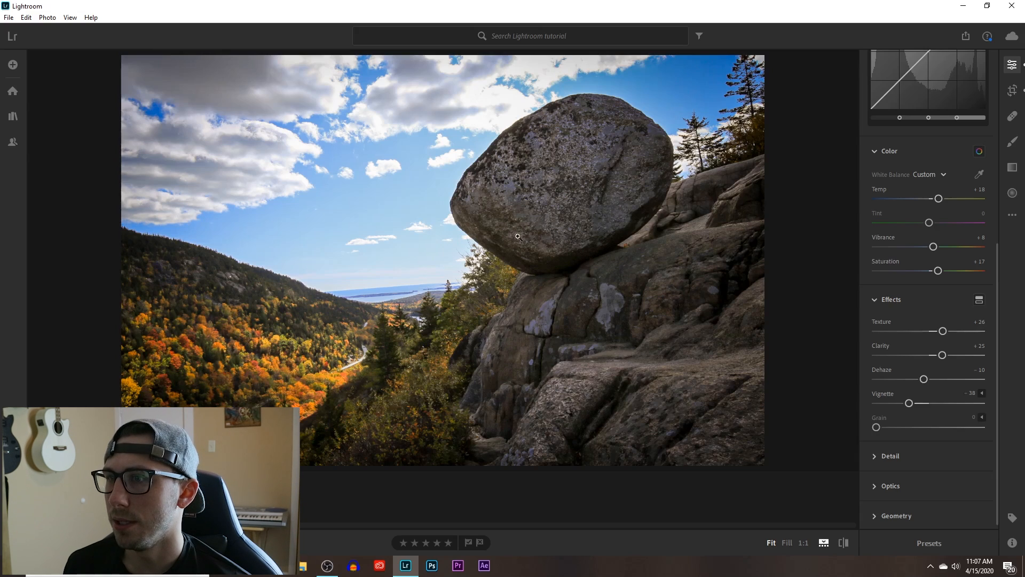
pyautogui.press('z')
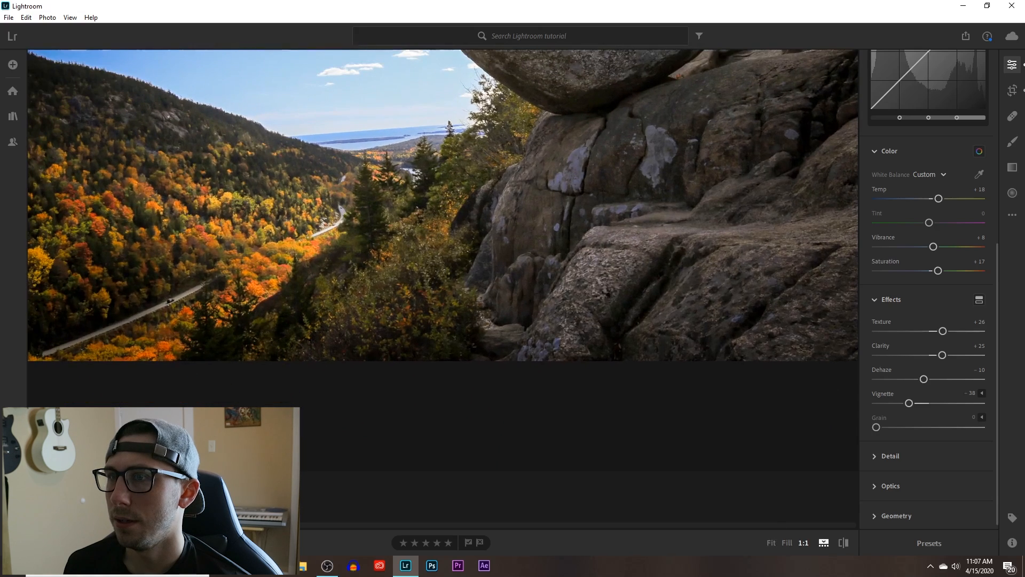
pyautogui.click(172, 314)
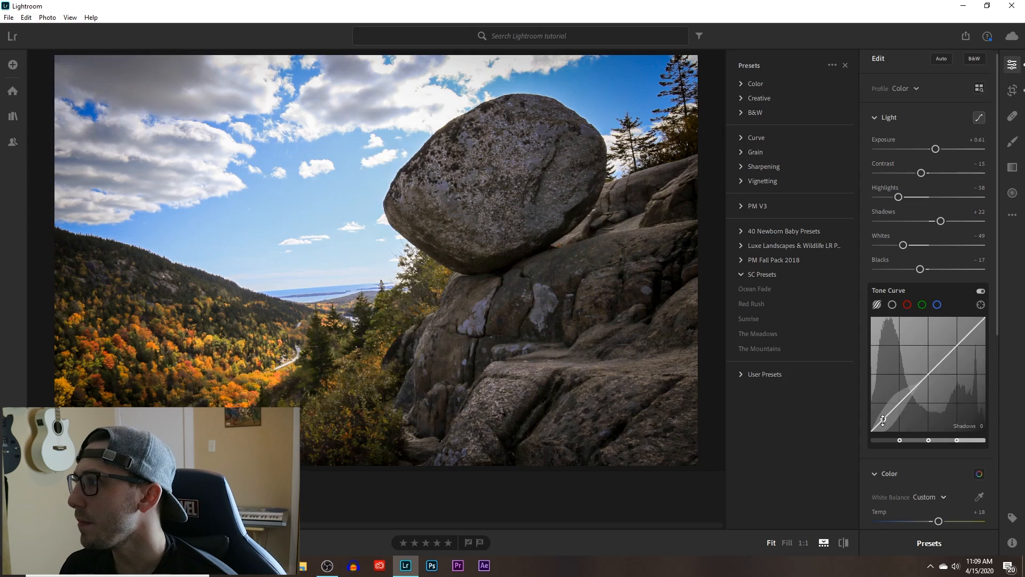
# Shape the boulder photo's parametric Tone Curve, raising the Shadows and Darks, lowering the Lights and raising the Highlights.
pyautogui.moveTo(882, 422); pyautogui.dragTo(883, 414)
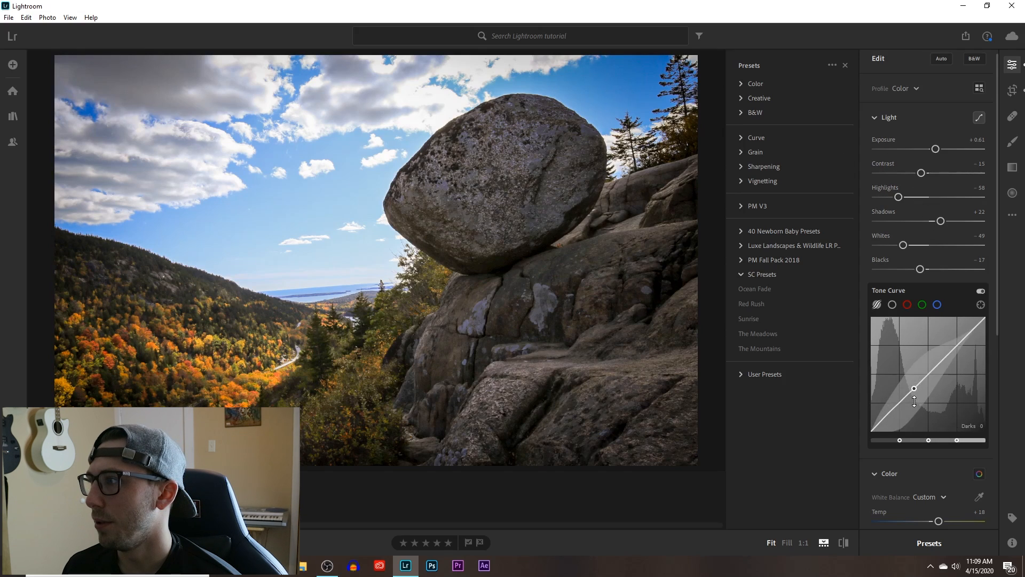
pyautogui.moveTo(908, 403)
pyautogui.mouseDown()
pyautogui.moveTo(909, 383)
pyautogui.moveTo(909, 396)
pyautogui.mouseUp()
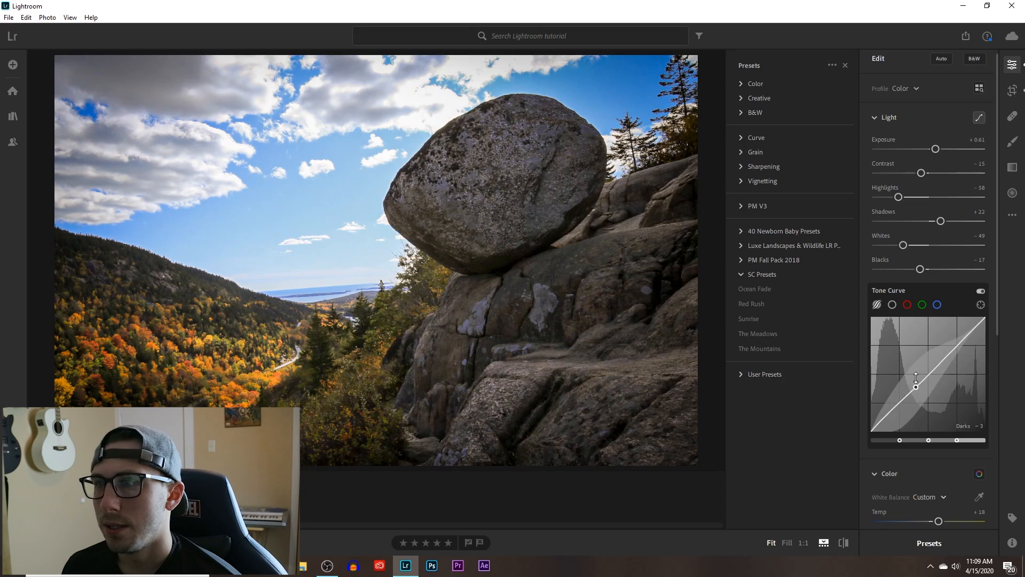
pyautogui.moveTo(916, 378); pyautogui.dragTo(917, 366)
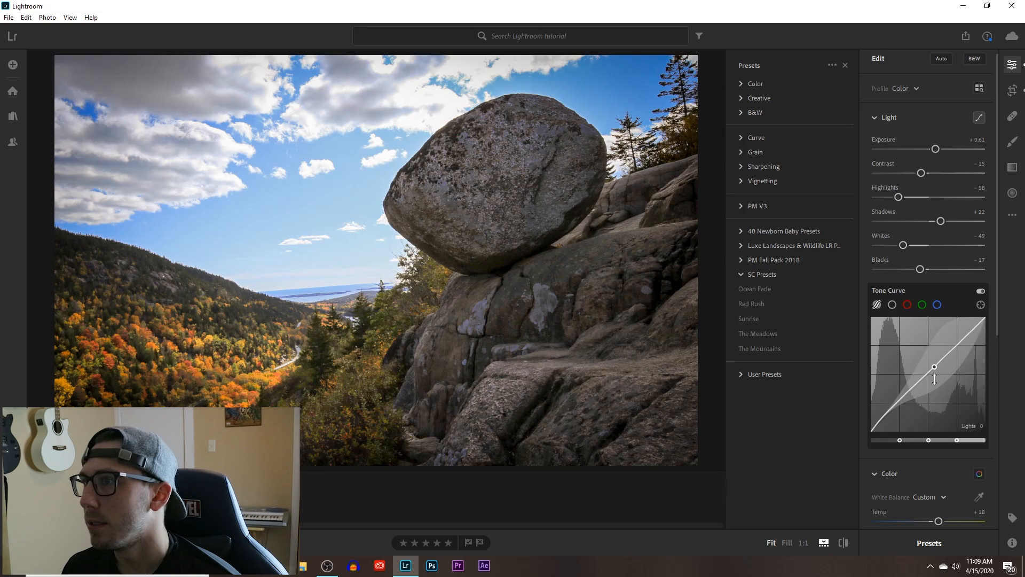
pyautogui.moveTo(934, 378); pyautogui.dragTo(934, 402)
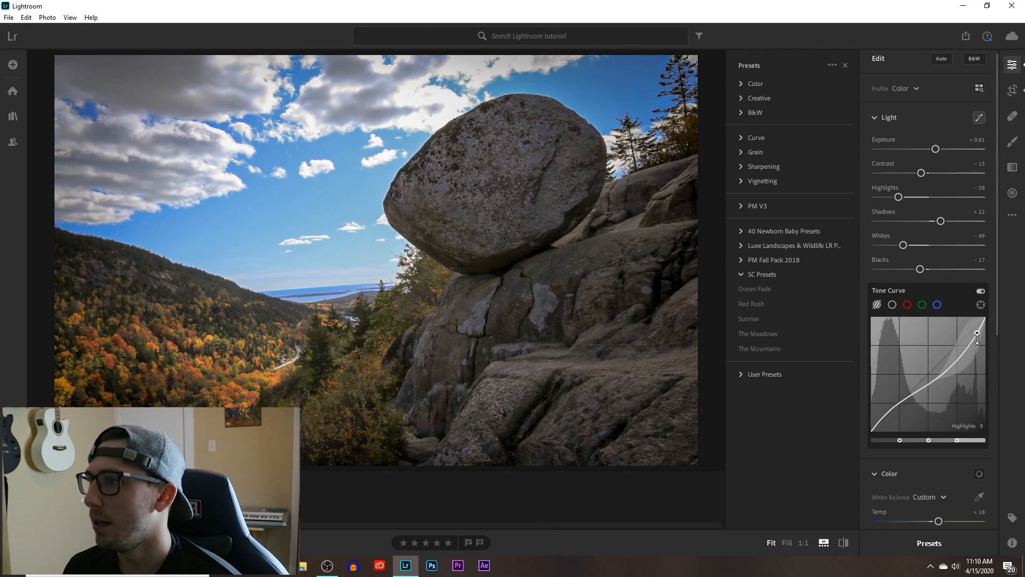
pyautogui.moveTo(978, 336); pyautogui.dragTo(978, 324)
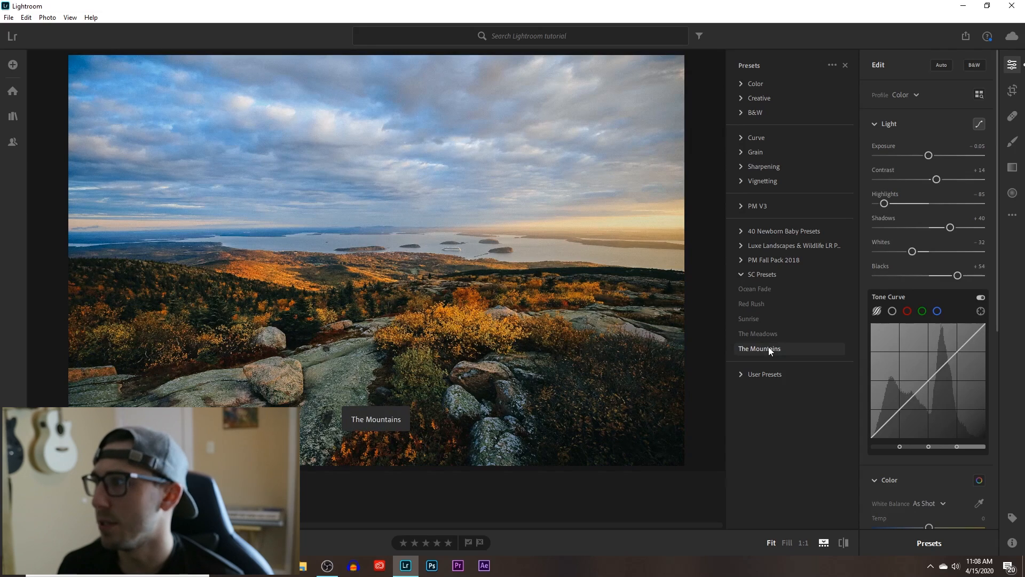
# Apply the The Mountains preset from SC Presets to the coastal overlook photo and set its Vignette to -15.
pyautogui.click(767, 347)
pyautogui.scroll(-3, 928, 396)
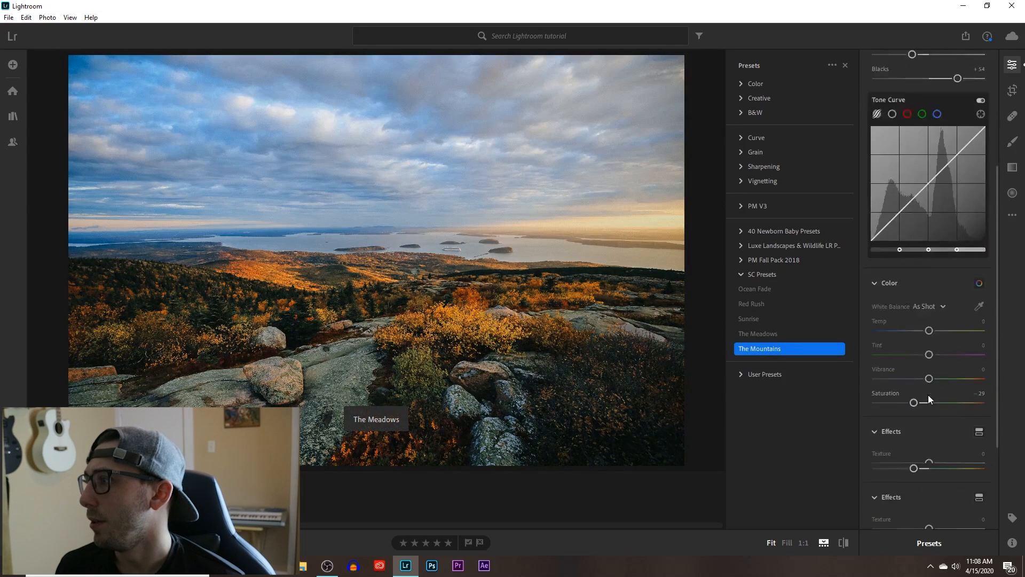
pyautogui.scroll(-2, 928, 396)
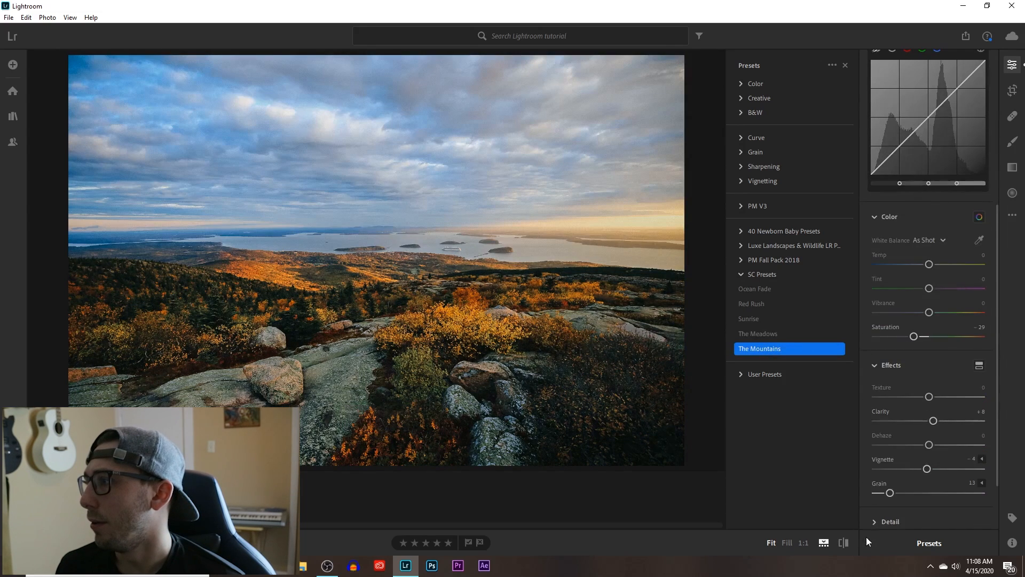
pyautogui.click(840, 492)
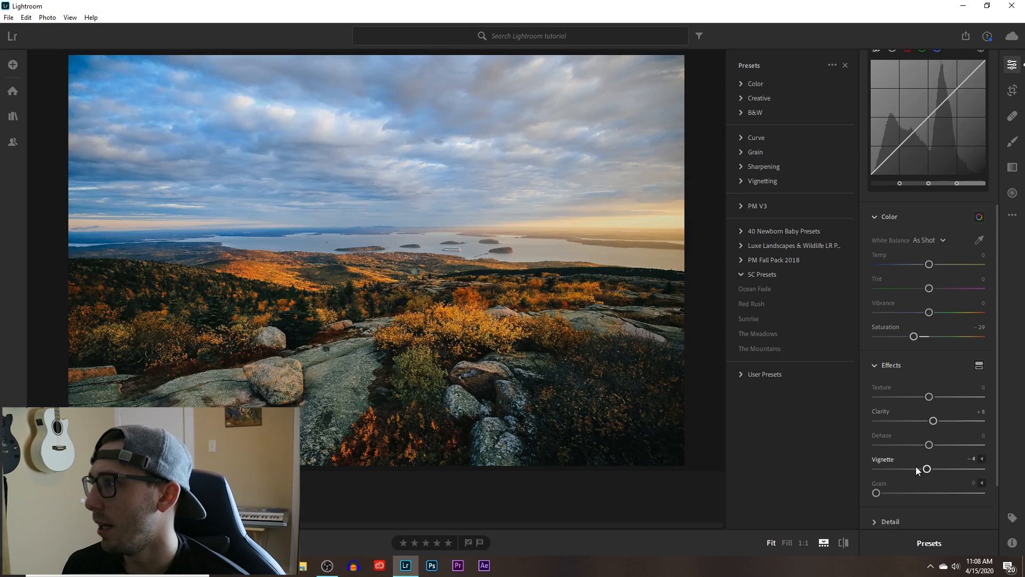
pyautogui.moveTo(927, 470); pyautogui.dragTo(922, 470)
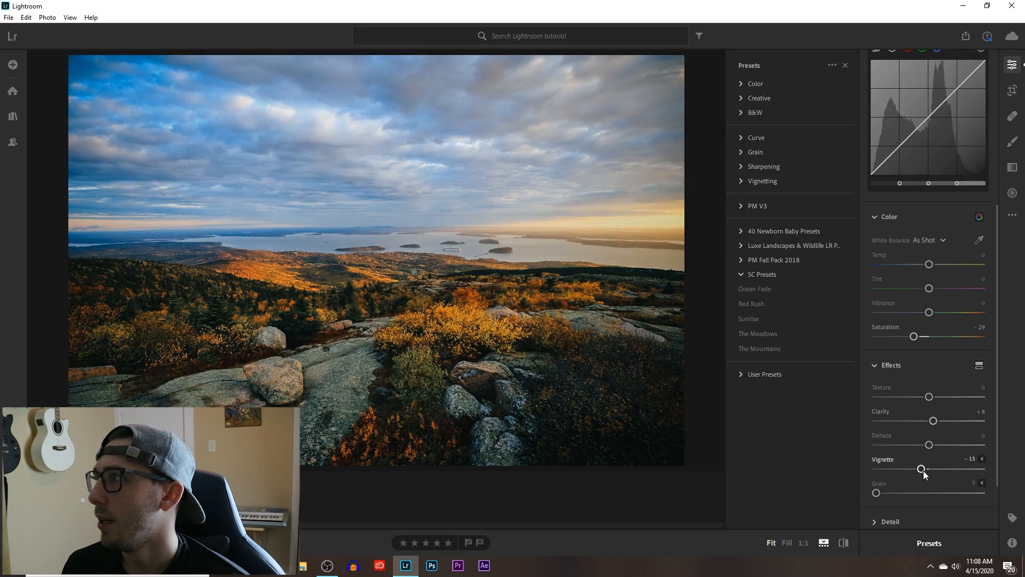
# Refine the overlook photo's light: Exposure +0.20, Contrast +9, Highlights -88, Shadows +58, Whites -72 and Blacks +94.
pyautogui.scroll(5, 873, 223)
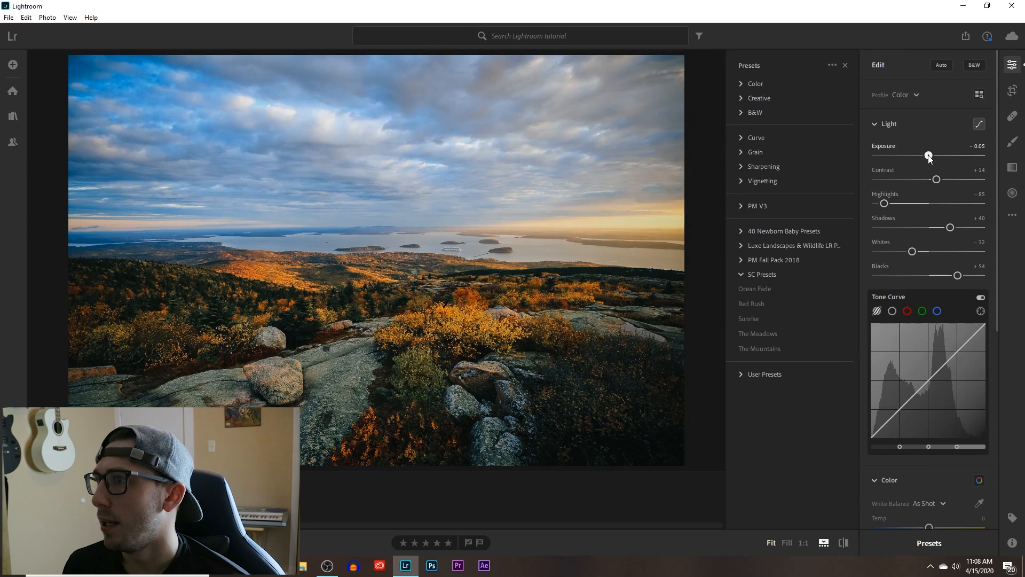
pyautogui.moveTo(929, 158); pyautogui.dragTo(925, 180)
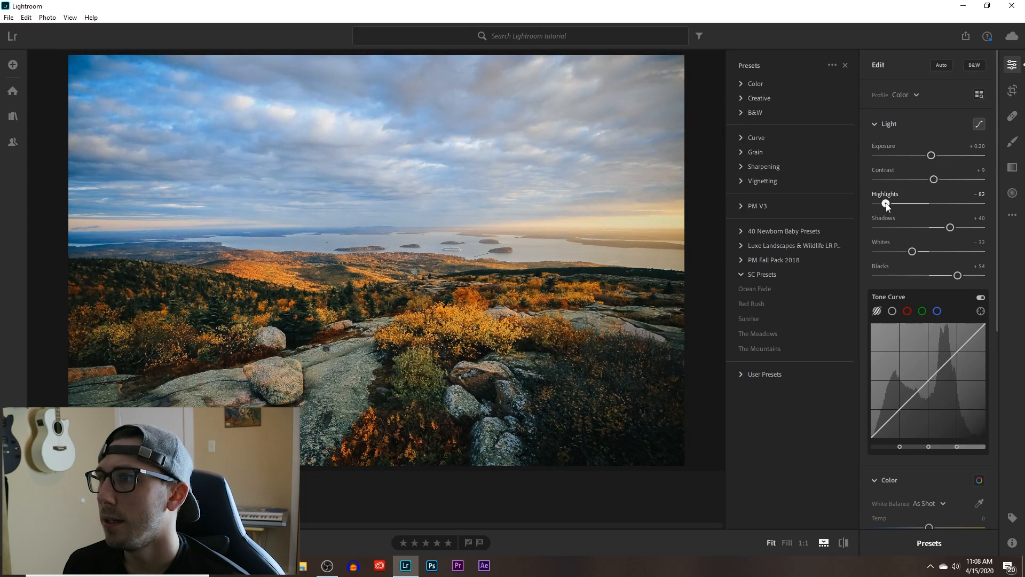
pyautogui.moveTo(886, 203); pyautogui.dragTo(893, 203)
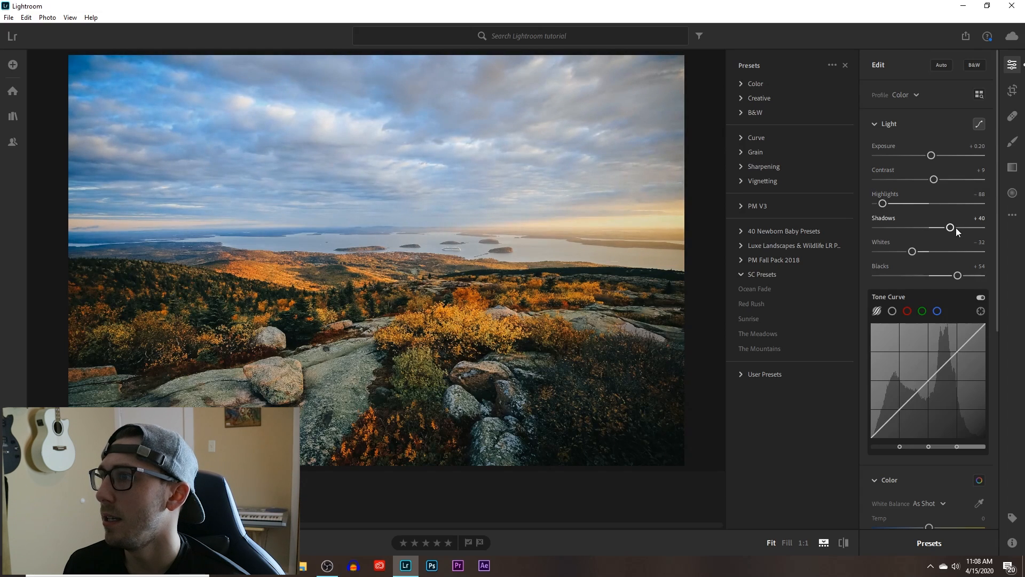
pyautogui.moveTo(951, 229); pyautogui.dragTo(961, 226)
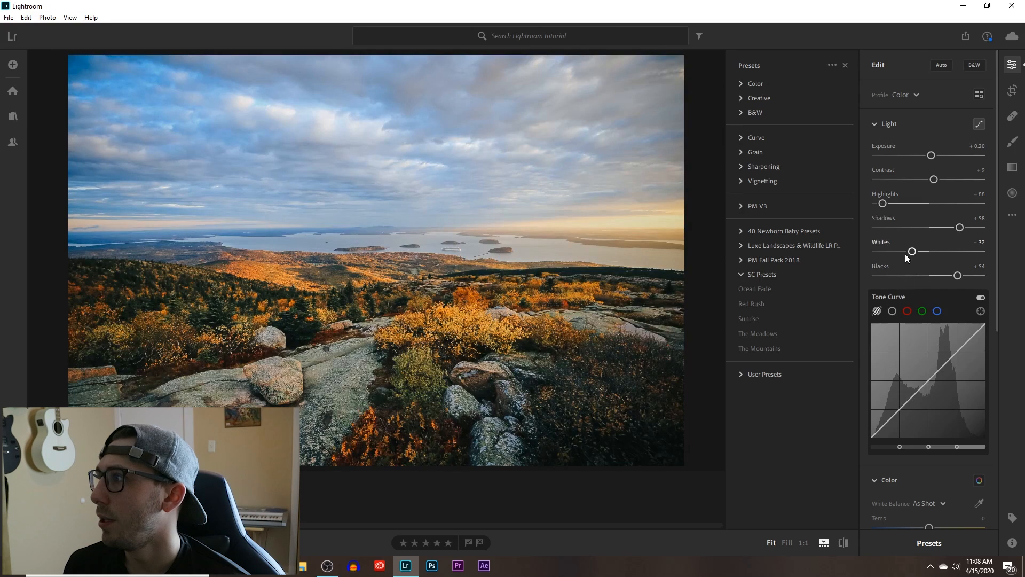
pyautogui.moveTo(918, 255)
pyautogui.mouseDown()
pyautogui.moveTo(927, 253)
pyautogui.moveTo(912, 261)
pyautogui.mouseUp()
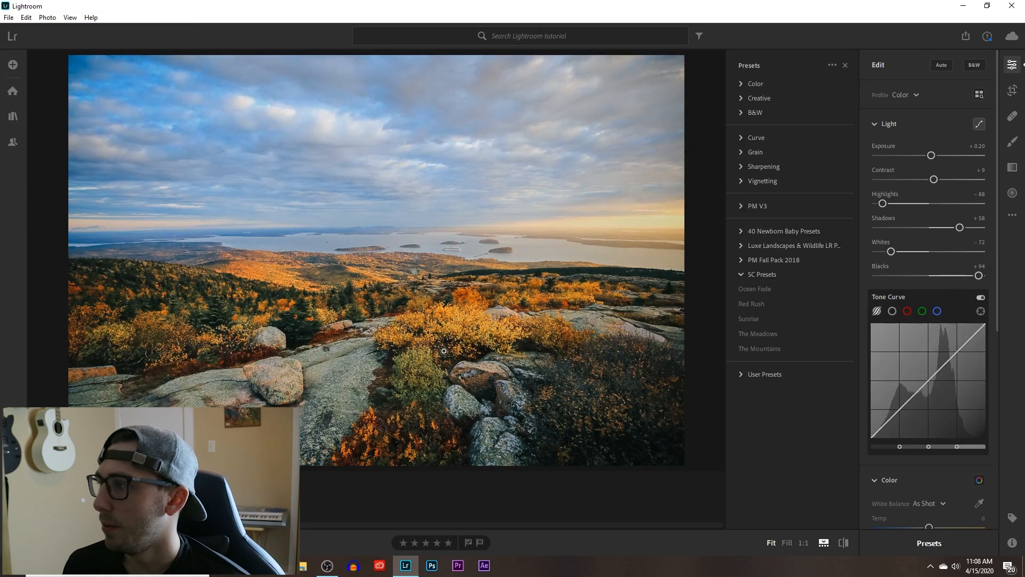
# Cut the haze in the overlook photo by setting Dehaze to +11.
pyautogui.scroll(-5, 949, 395)
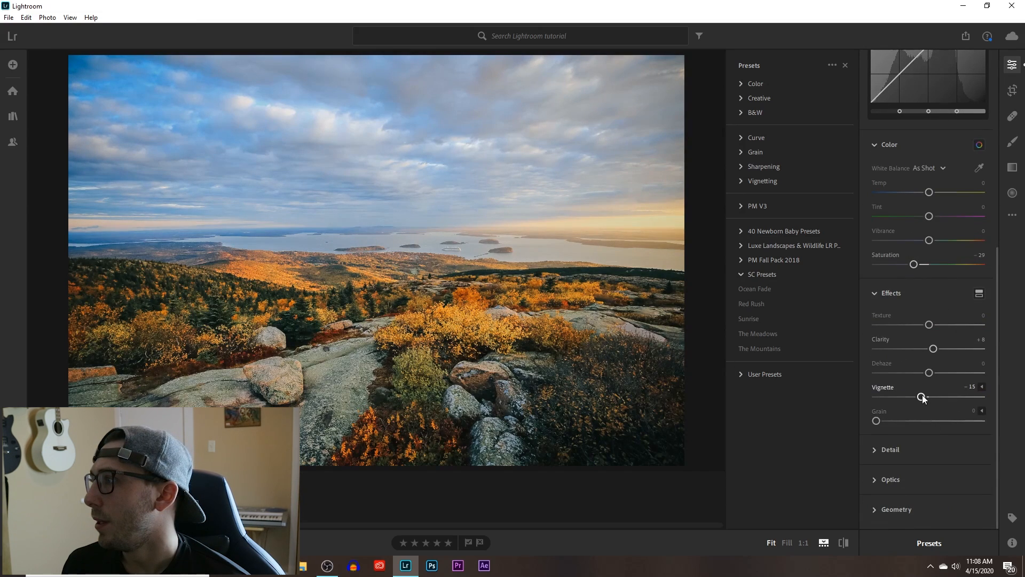
pyautogui.moveTo(930, 372); pyautogui.dragTo(936, 373)
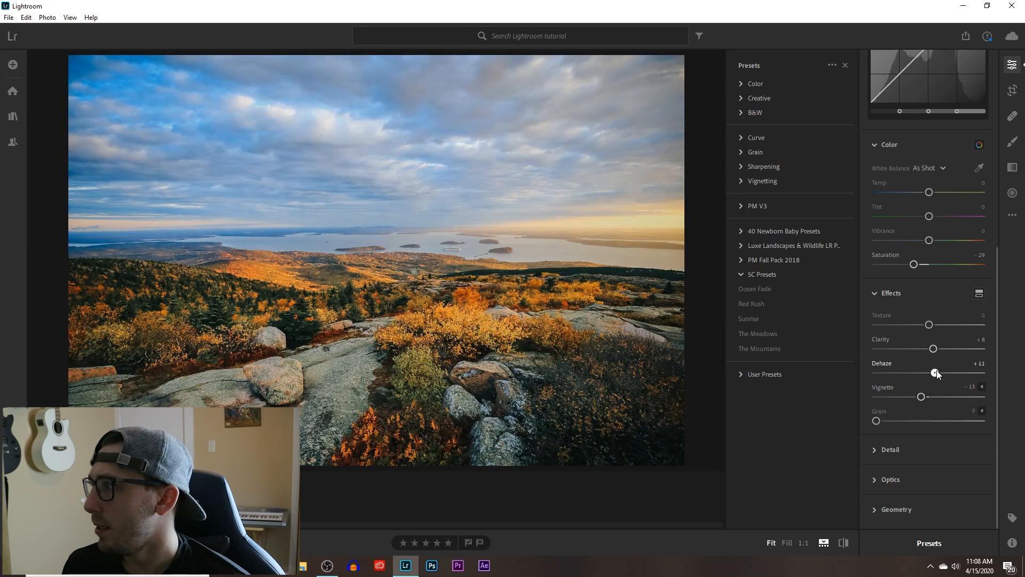